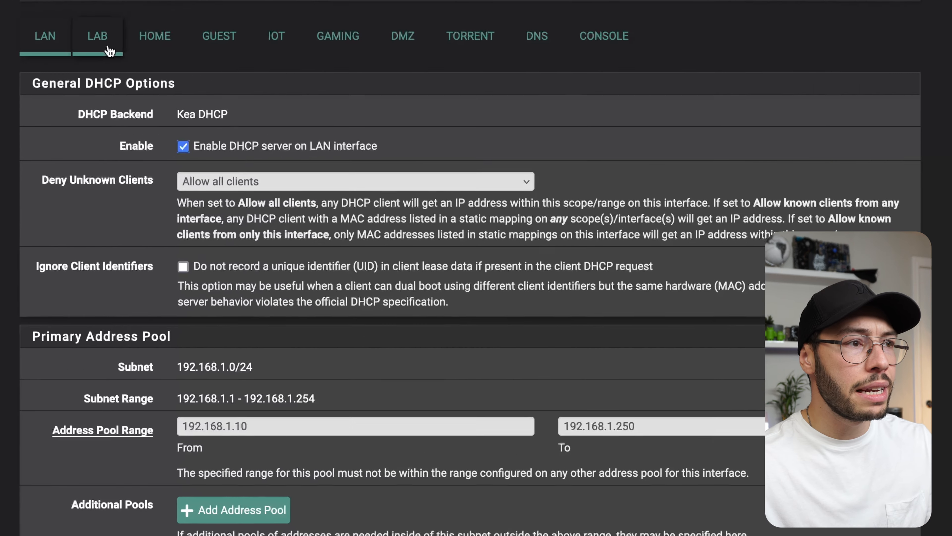
Open the DHCP server settings for the LAB interface and examine its subnet and subnet range.
{"action": "left_click", "coordinate": [244, 127]}
{"action": "left_click", "coordinate": [284, 125]}
{"action": "left_click", "coordinate": [93, 36]}
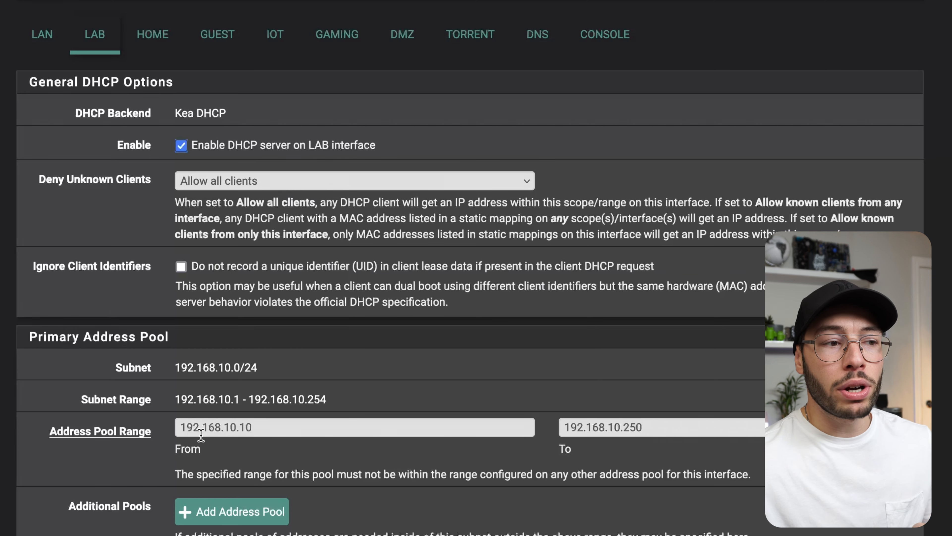
{"action": "left_click_drag", "start_coordinate": [269, 371], "coordinate": [176, 367]}
{"action": "left_click", "coordinate": [275, 370]}
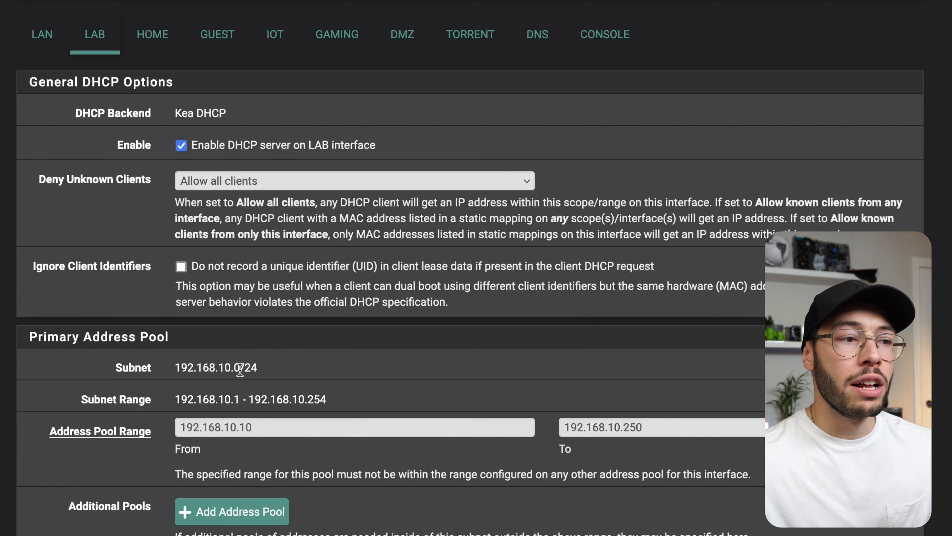
{"action": "left_click_drag", "start_coordinate": [330, 399], "coordinate": [183, 405]}
{"action": "left_click", "coordinate": [209, 400]}
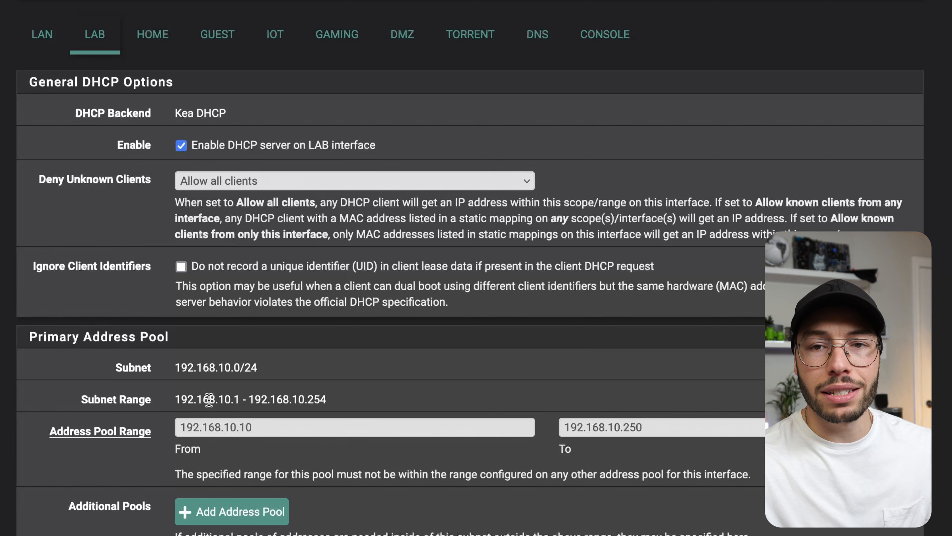
{"action": "left_click_drag", "start_coordinate": [188, 401], "coordinate": [376, 398]}
{"action": "left_click", "coordinate": [375, 397]}
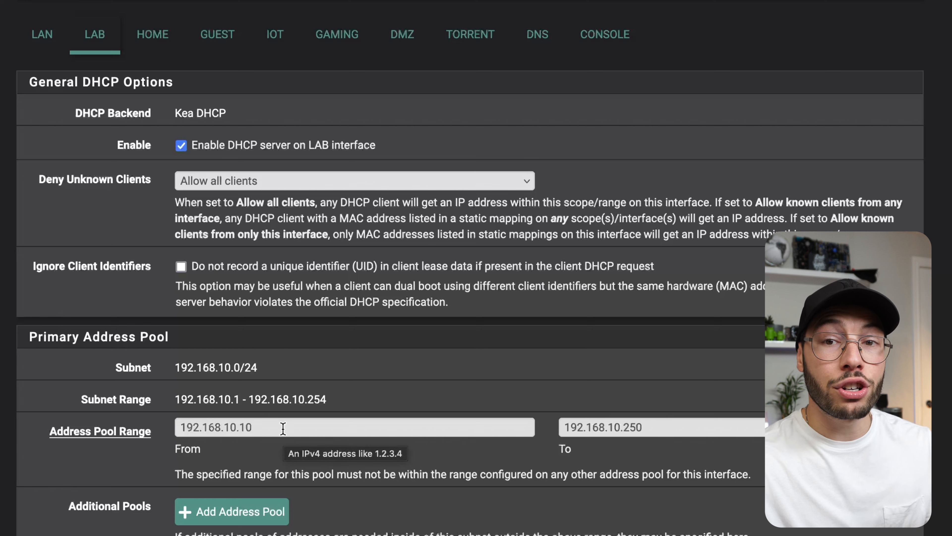
Examine the start and end addresses of the LAB interface's primary address pool.
{"action": "left_click_drag", "start_coordinate": [283, 428], "coordinate": [142, 436]}
{"action": "left_click", "coordinate": [300, 425]}
{"action": "left_click_drag", "start_coordinate": [653, 421], "coordinate": [531, 420]}
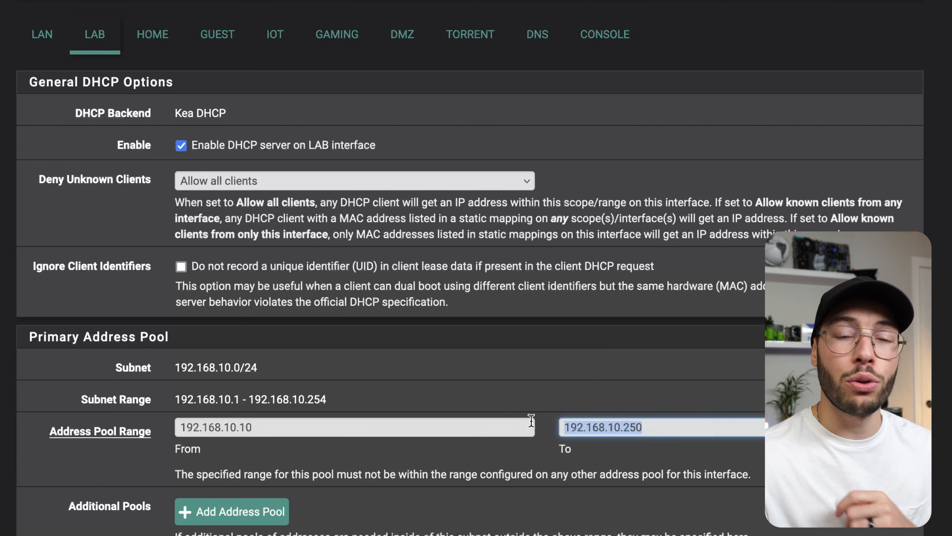
{"action": "left_click", "coordinate": [566, 395]}
Open the HOME interface's DHCP settings and examine both ends of its address pool range.
{"action": "left_click", "coordinate": [169, 43]}
{"action": "triple_click", "coordinate": [266, 427]}
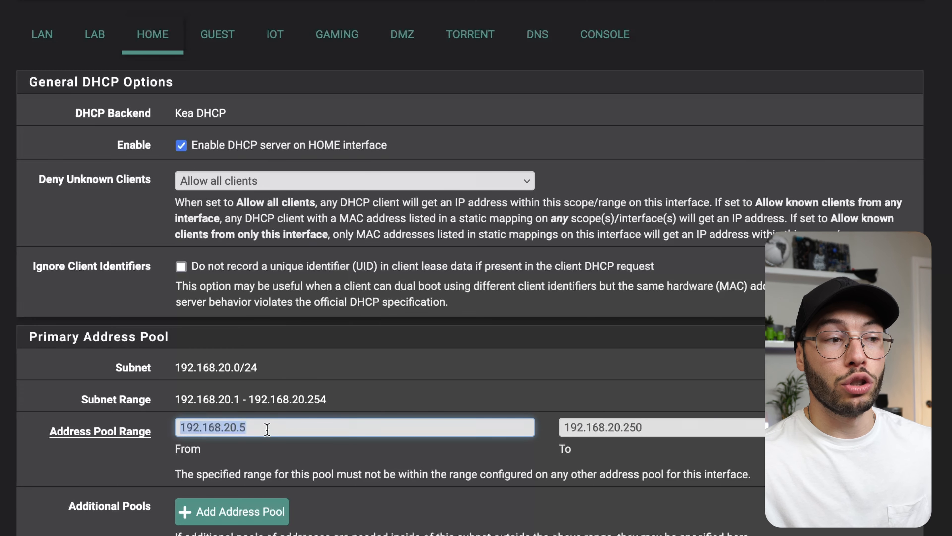
{"action": "left_click", "coordinate": [267, 428]}
{"action": "triple_click", "coordinate": [674, 427]}
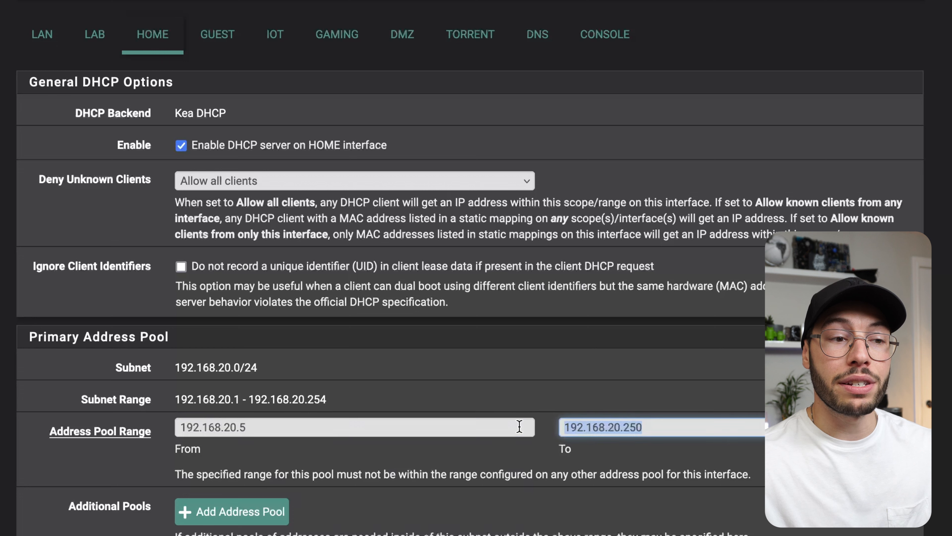
{"action": "left_click", "coordinate": [510, 390]}
Return to the LAB interface's DHCP settings and review its static mappings against the address pool range.
{"action": "left_click", "coordinate": [96, 49]}
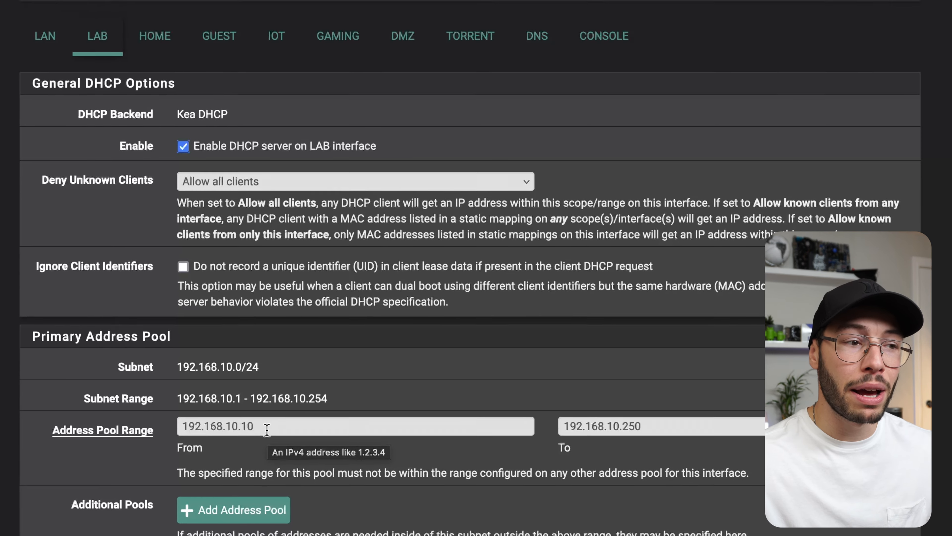
{"action": "scroll", "coordinate": [508, 423], "scroll_direction": "down", "scroll_amount": 15}
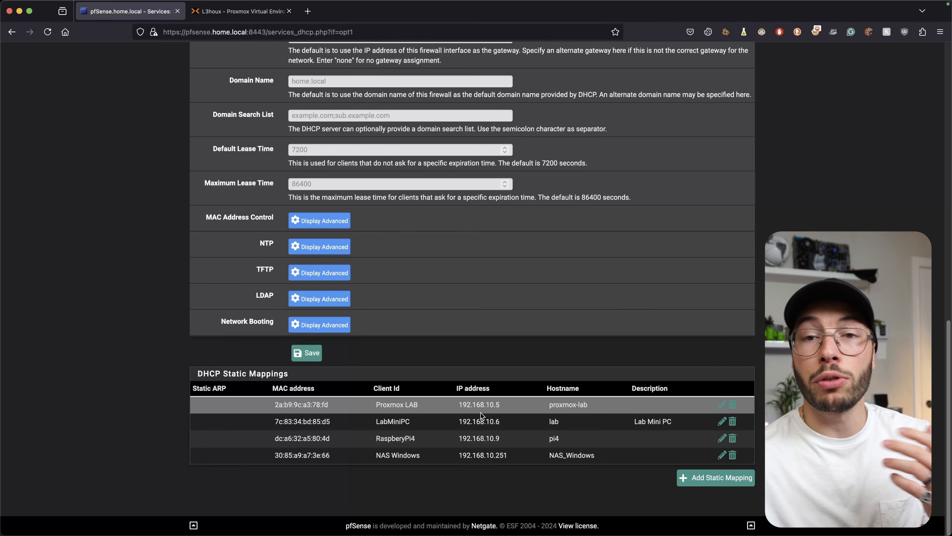
{"action": "scroll", "coordinate": [406, 419], "scroll_direction": "up", "scroll_amount": 1}
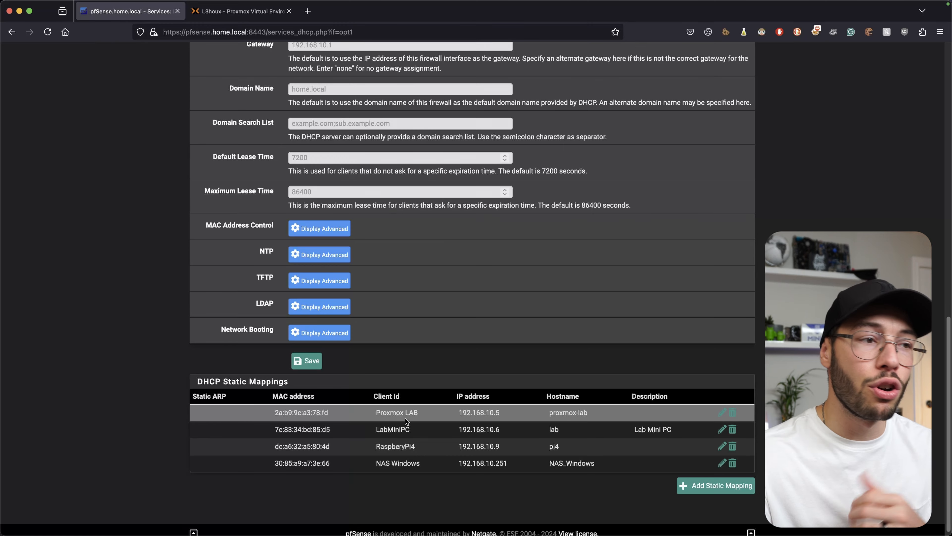
{"action": "scroll", "coordinate": [405, 418], "scroll_direction": "up", "scroll_amount": 10}
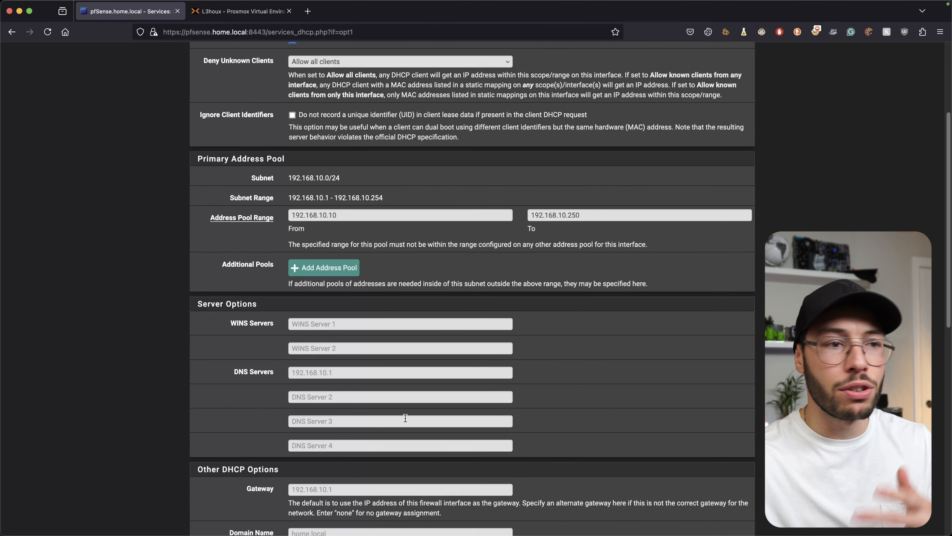
{"action": "scroll", "coordinate": [405, 417], "scroll_direction": "up", "scroll_amount": 3}
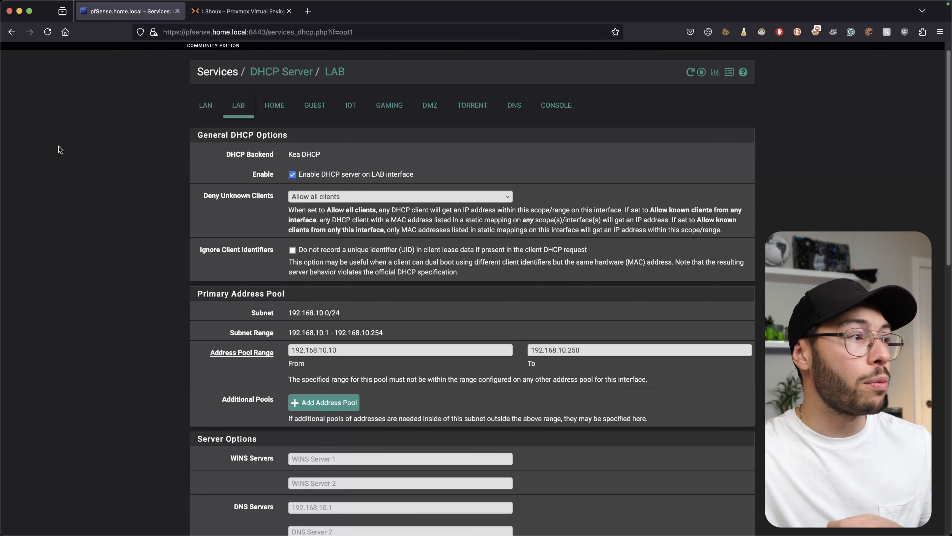
Switch to the Mac's System Settings and view the TCP/IP details of the connected Wi-Fi network.
{"action": "left_click_drag", "start_coordinate": [0, 150], "coordinate": [488, 91]}
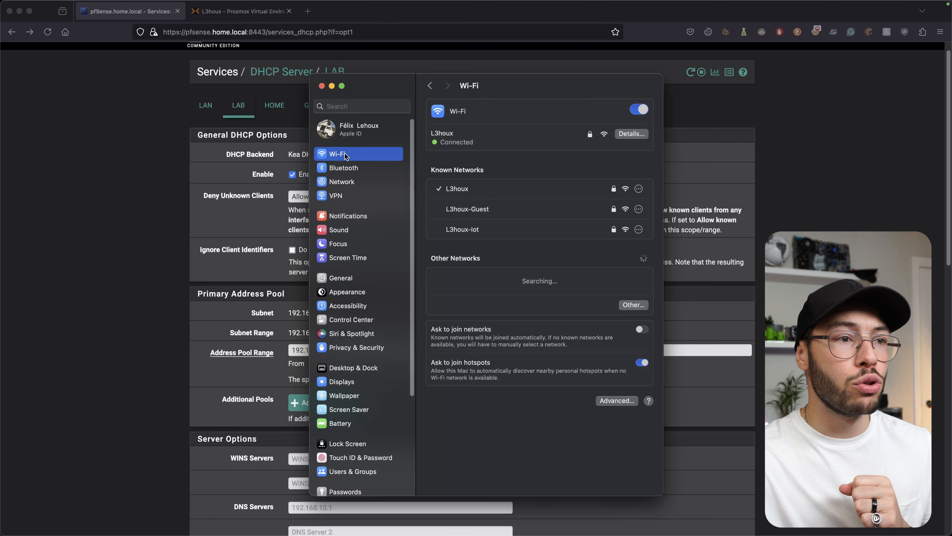
{"action": "left_click", "coordinate": [633, 137]}
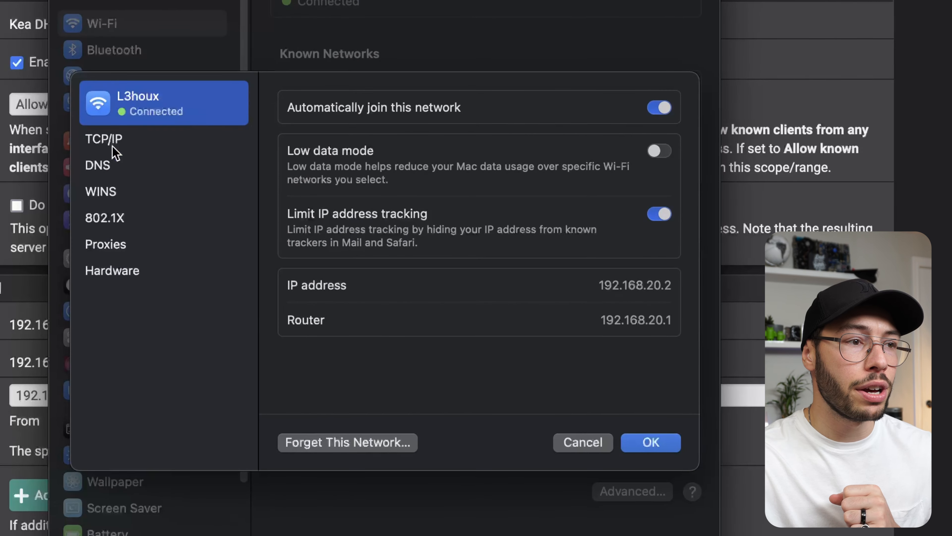
{"action": "left_click", "coordinate": [343, 219]}
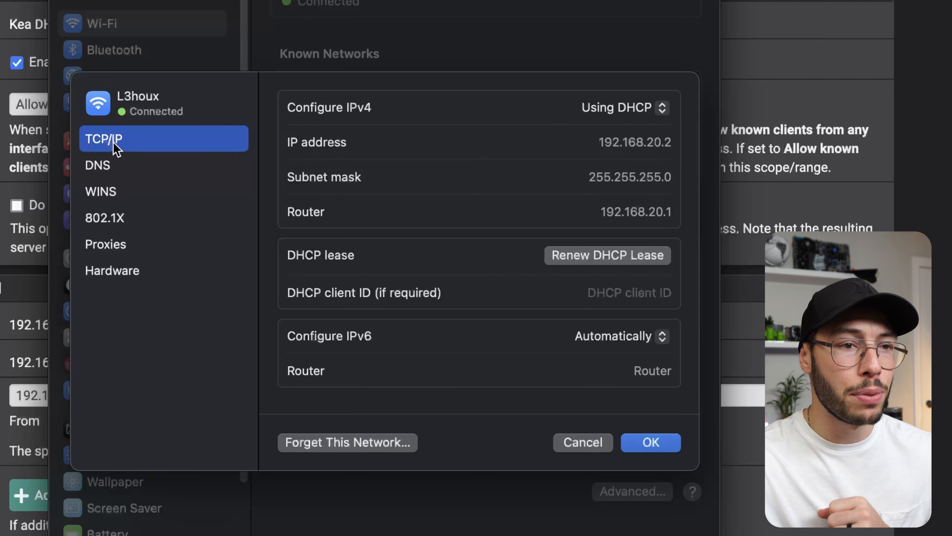
Try setting the Wi-Fi network's IPv4 configuration to Manually with its IP address field selected, and cancel the changes.
{"action": "left_click", "coordinate": [633, 109]}
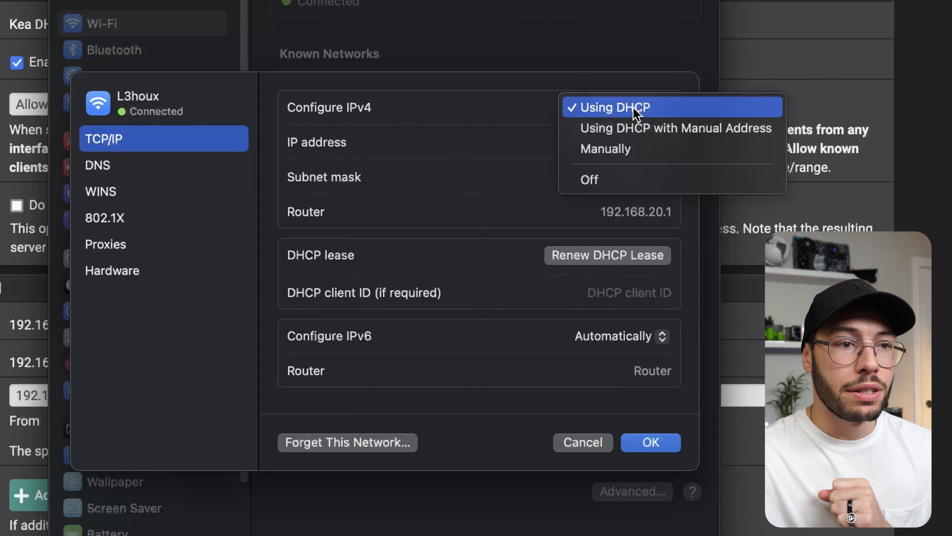
{"action": "left_click", "coordinate": [642, 148]}
{"action": "left_click_drag", "start_coordinate": [619, 144], "coordinate": [726, 144]}
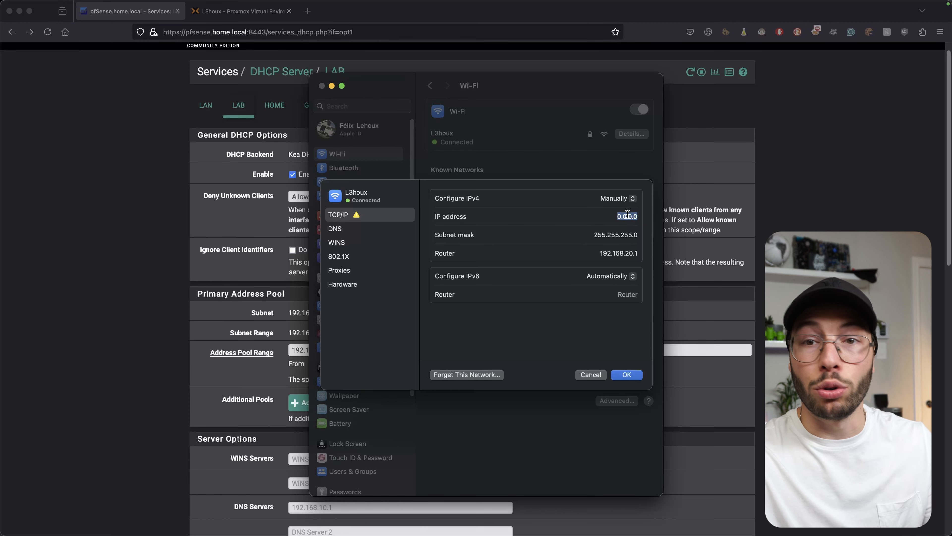
{"action": "left_click", "coordinate": [597, 375]}
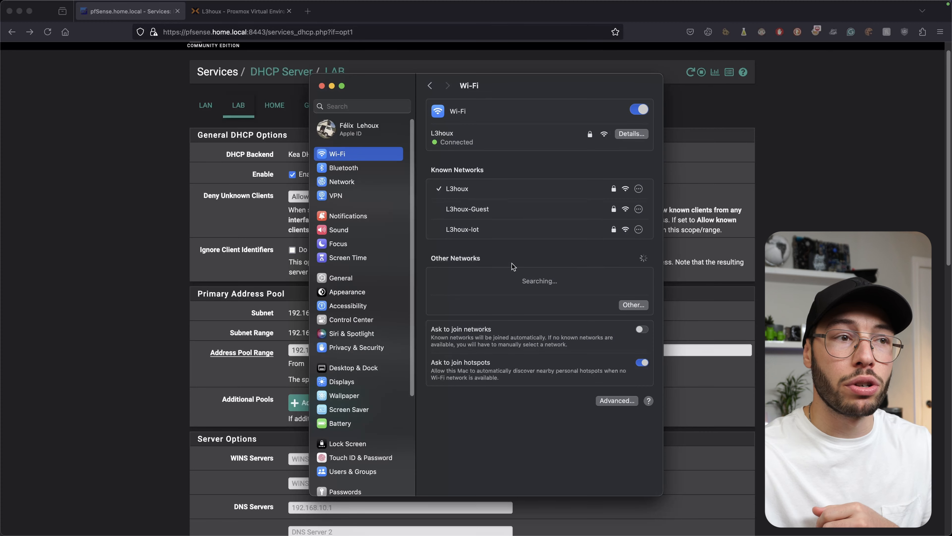
Return to pfSense in the browser and check the HOME interface's DHCP address pool range.
{"action": "left_click", "coordinate": [513, 10]}
{"action": "left_click", "coordinate": [284, 110]}
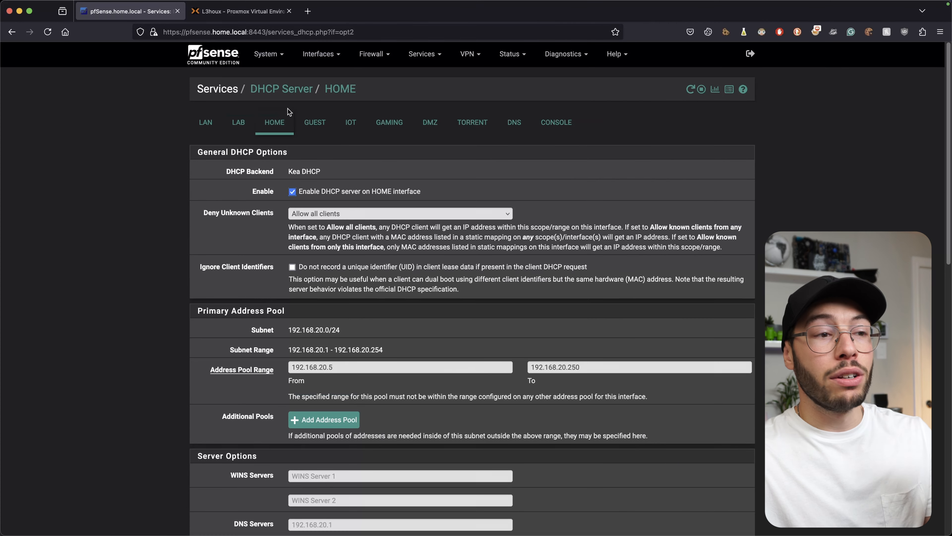
{"action": "left_click", "coordinate": [359, 368]}
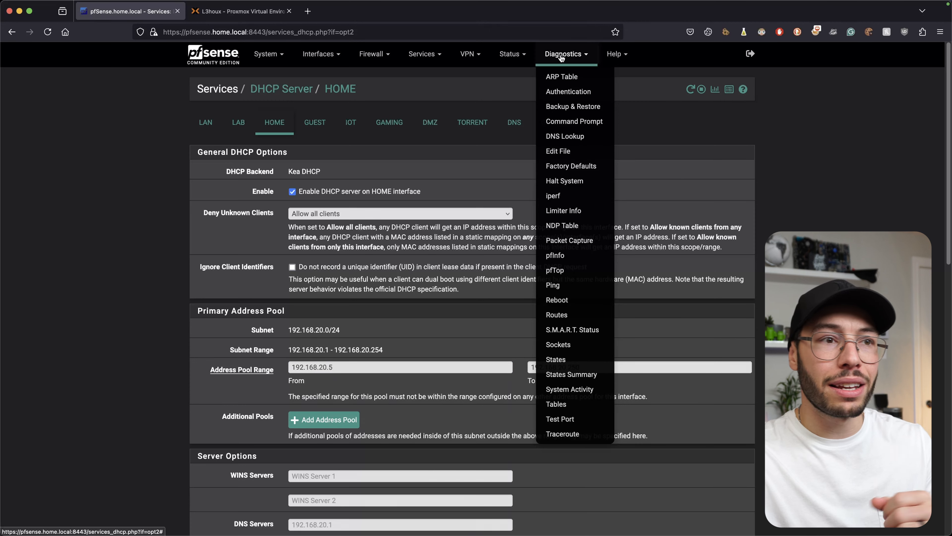
Open the DHCP Leases status page and review the list of leased devices and their available actions.
{"action": "left_click", "coordinate": [510, 53]}
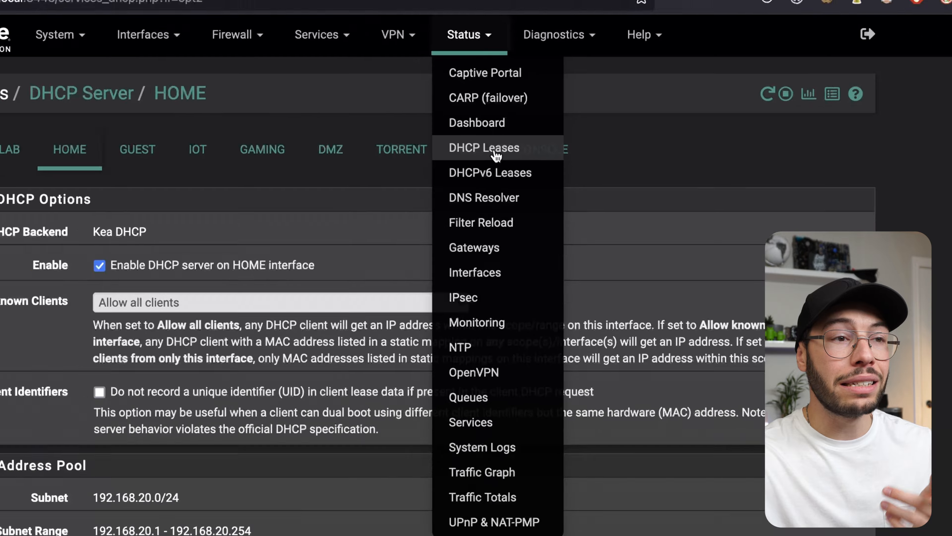
{"action": "left_click", "coordinate": [480, 169]}
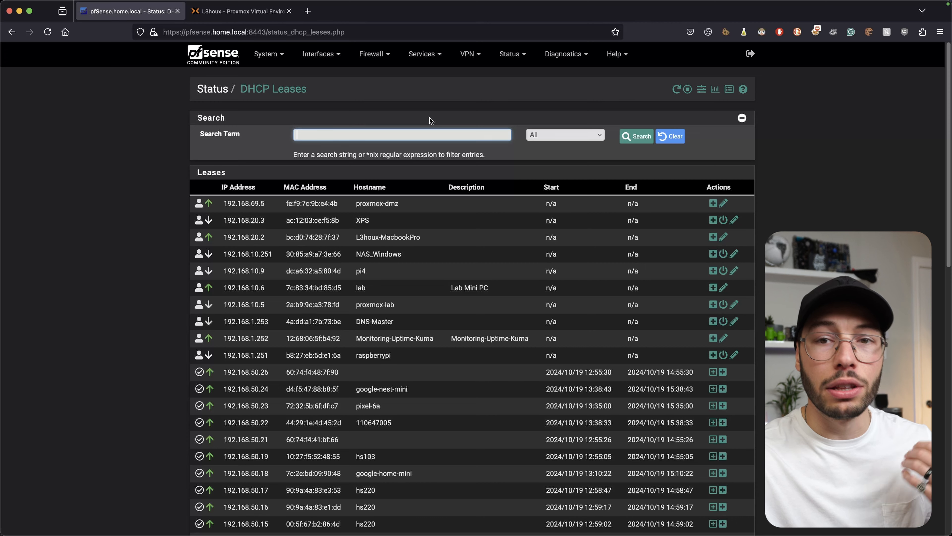
{"action": "scroll", "coordinate": [431, 142], "scroll_direction": "down", "scroll_amount": 10}
{"action": "scroll", "coordinate": [407, 203], "scroll_direction": "up", "scroll_amount": 5}
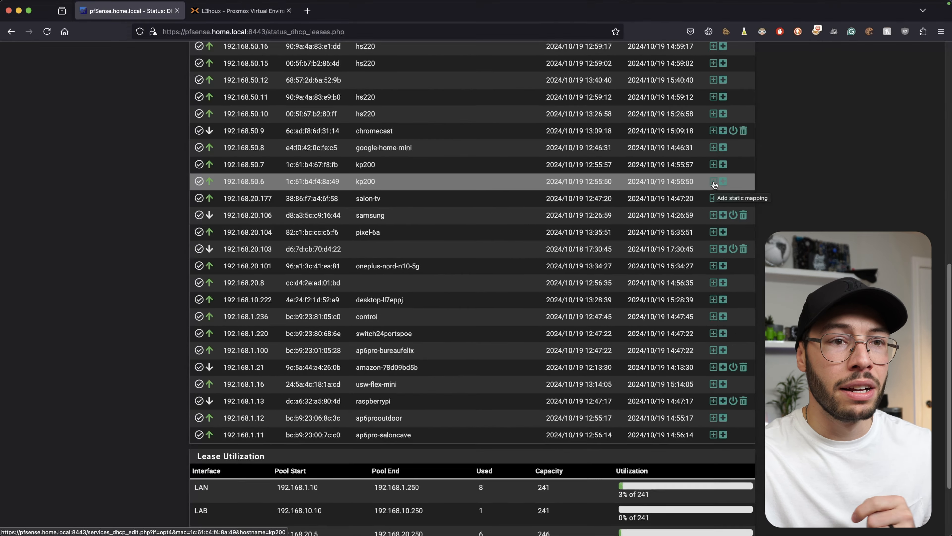
Start a static mapping for the kp200 lease at 192.168.50.6 and set its client identifier to "tp link lumiere".
{"action": "left_click", "coordinate": [867, 127]}
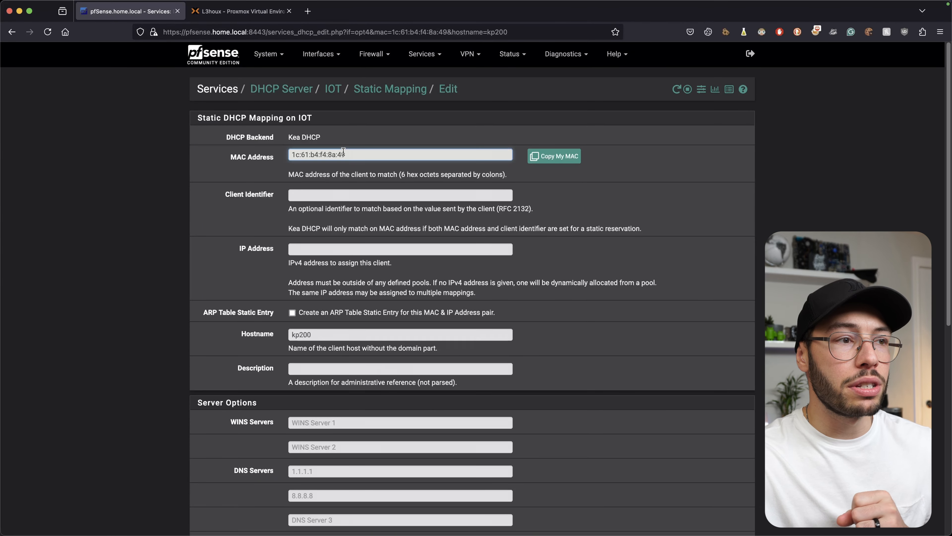
{"action": "left_click", "coordinate": [310, 193]}
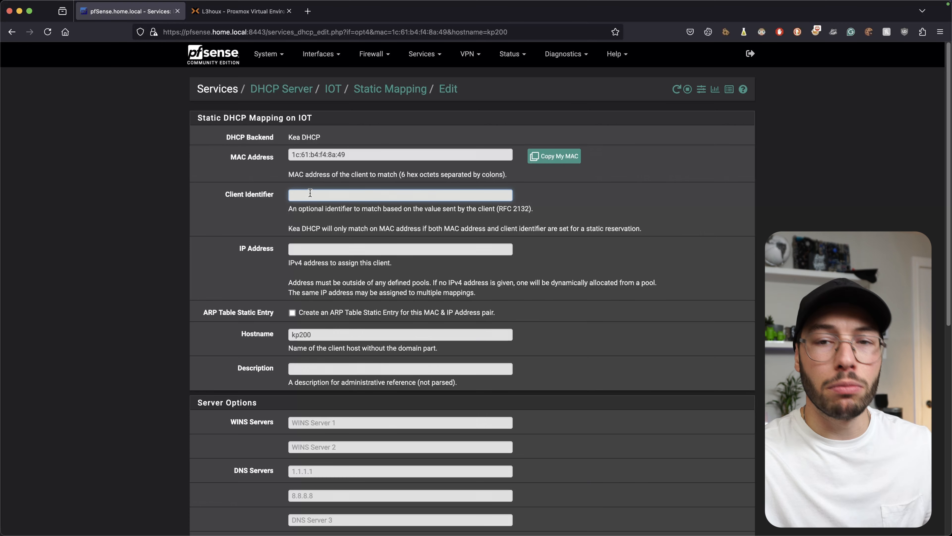
{"action": "type", "text": "tp link l"}
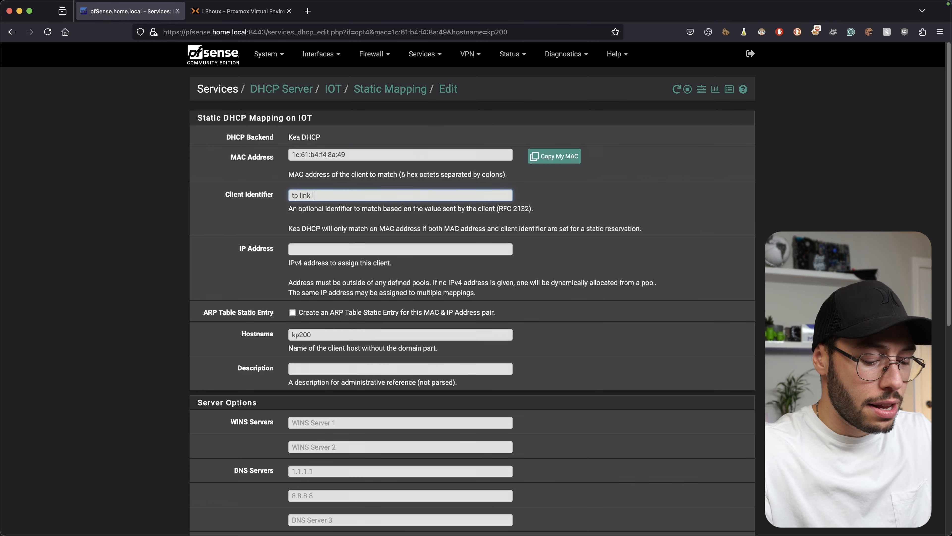
{"action": "type", "text": "umiere"}
{"action": "left_click", "coordinate": [339, 251]}
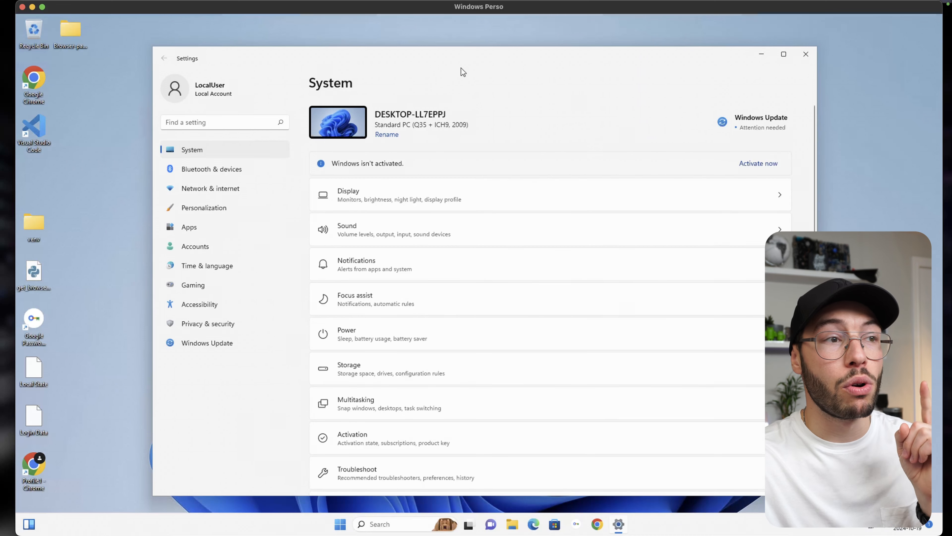
In the Windows machine's network settings, open the Ethernet connection and examine its IP assignment and IPv4 address.
{"action": "left_click", "coordinate": [227, 189]}
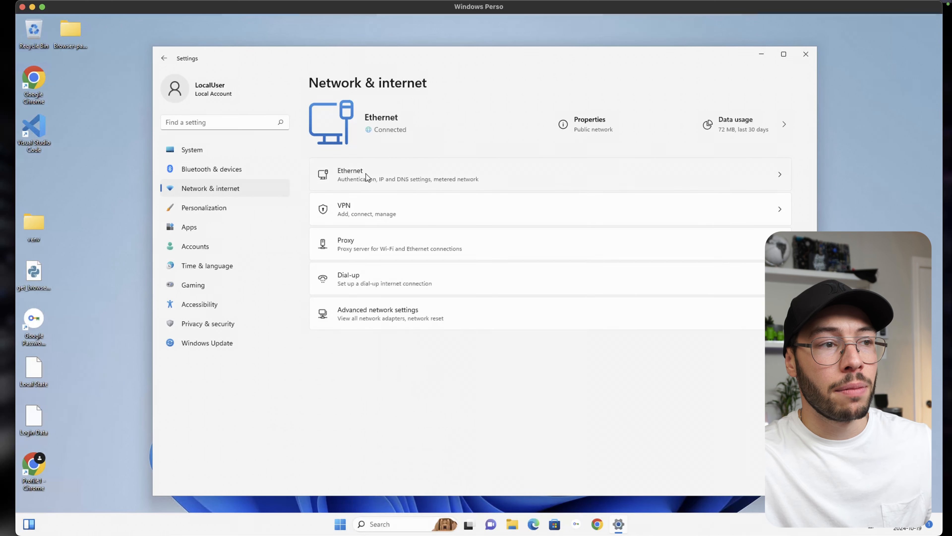
{"action": "left_click", "coordinate": [366, 174]}
{"action": "scroll", "coordinate": [598, 161], "scroll_direction": "down", "scroll_amount": 2}
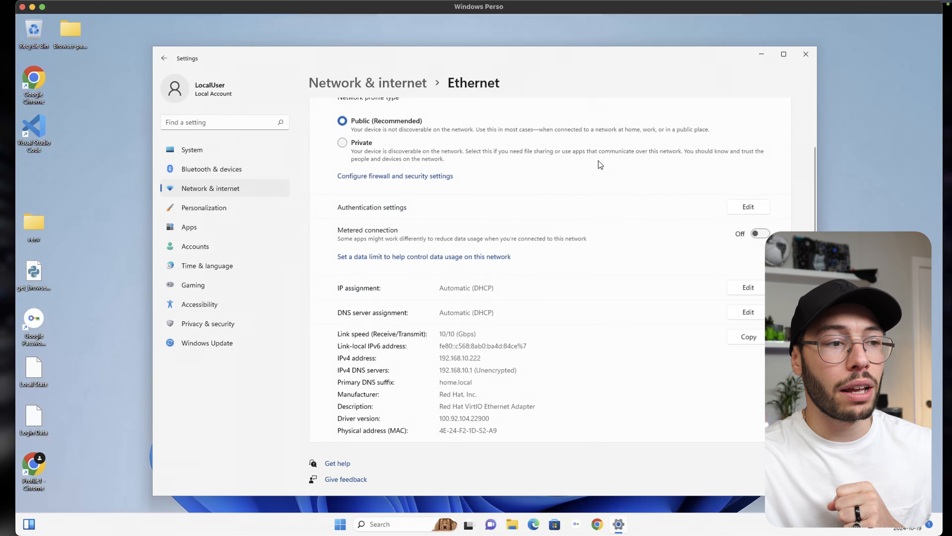
{"action": "scroll", "coordinate": [441, 177], "scroll_direction": "up", "scroll_amount": 2}
{"action": "scroll", "coordinate": [487, 217], "scroll_direction": "down", "scroll_amount": 2}
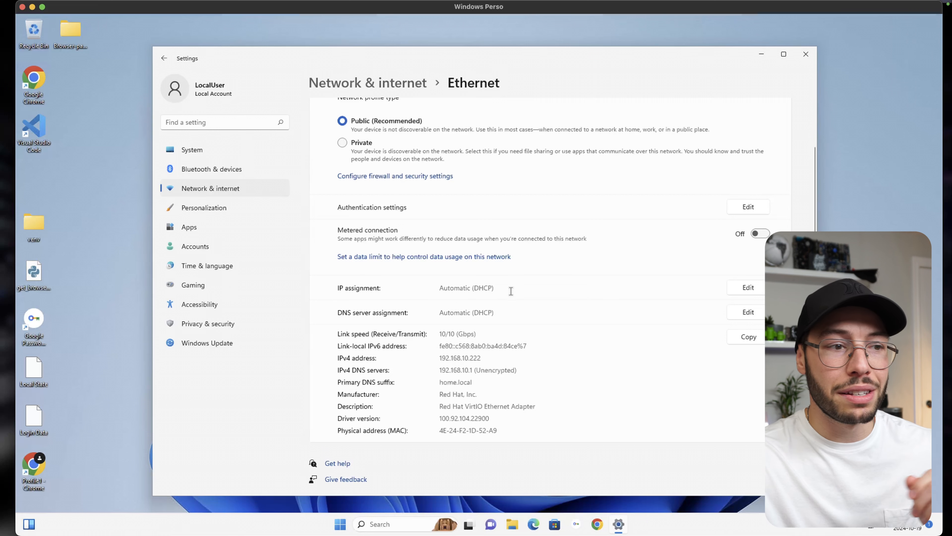
{"action": "left_click_drag", "start_coordinate": [441, 357], "coordinate": [537, 351]}
{"action": "left_click", "coordinate": [541, 353]}
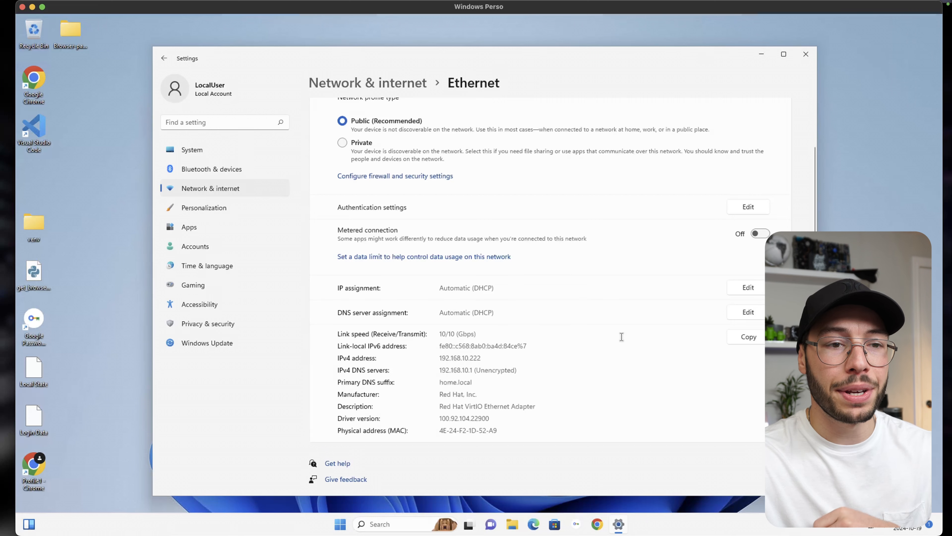
Try switching the Ethernet connection's IP assignment to Manual with IPv4 enabled, view the address fields, and cancel the edit.
{"action": "left_click", "coordinate": [747, 288]}
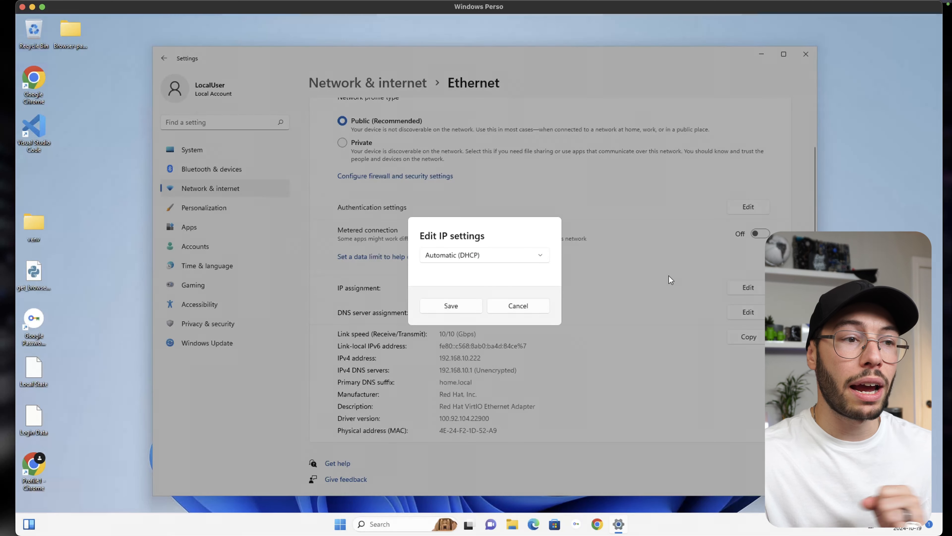
{"action": "left_click", "coordinate": [541, 251]}
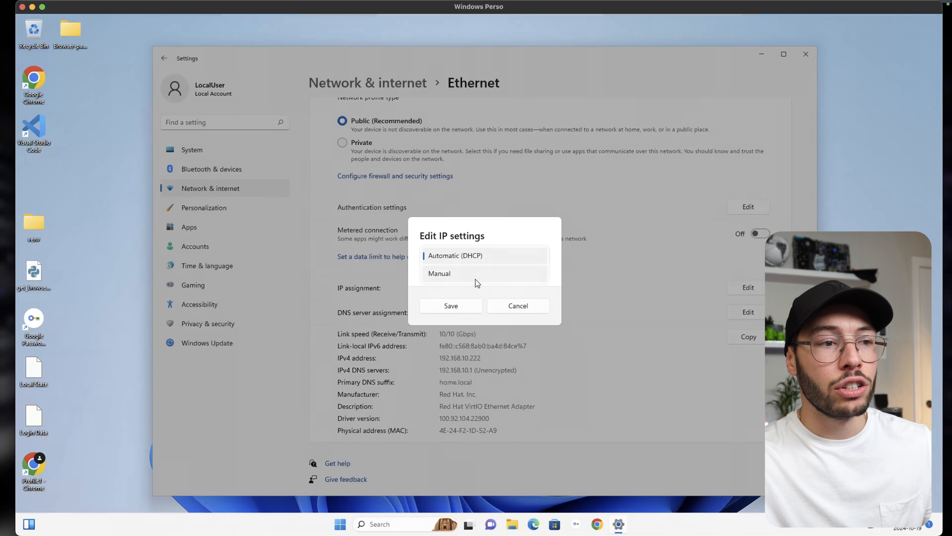
{"action": "left_click", "coordinate": [475, 275]}
{"action": "left_click", "coordinate": [427, 261]}
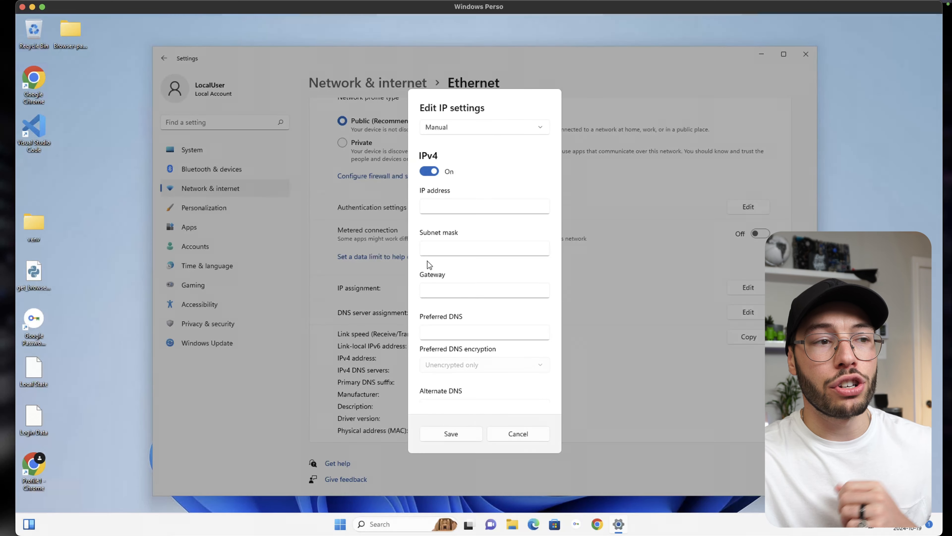
{"action": "left_click", "coordinate": [462, 211]}
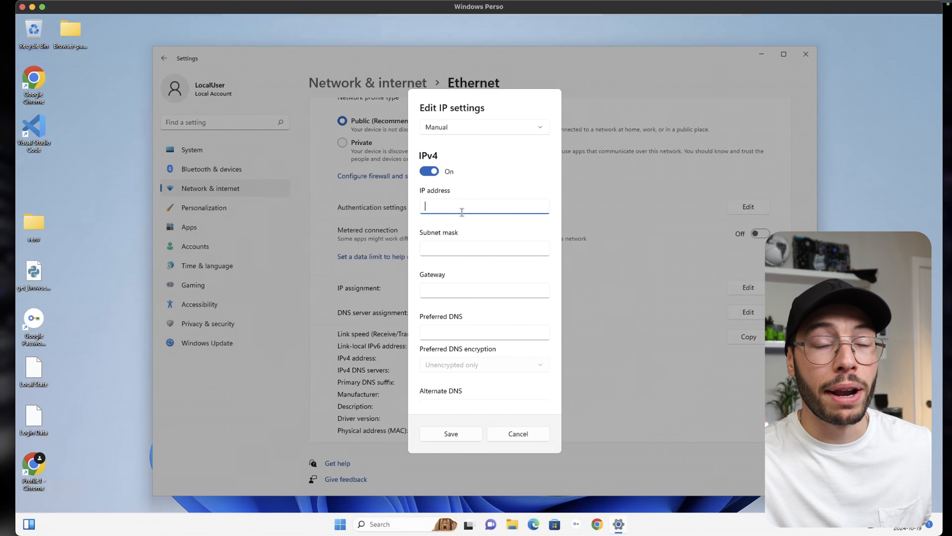
{"action": "left_click", "coordinate": [457, 250]}
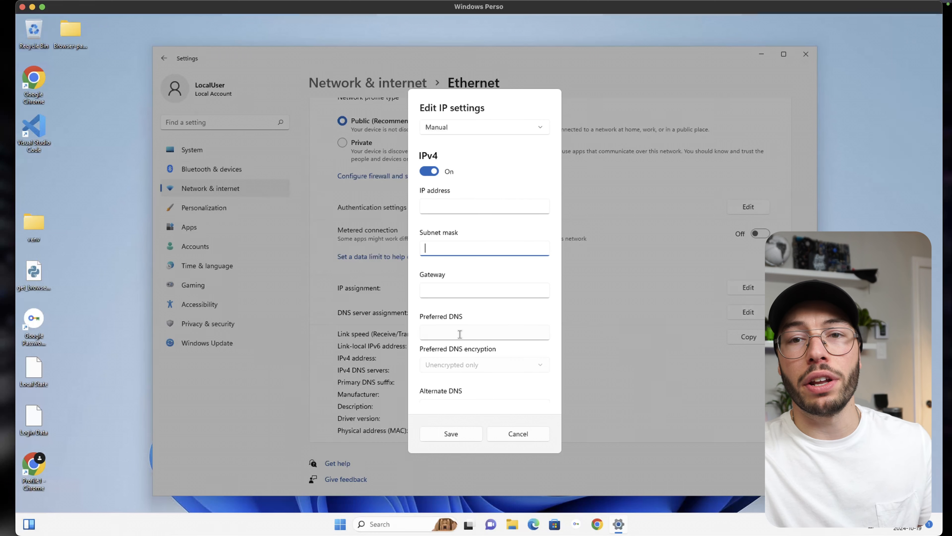
{"action": "left_click", "coordinate": [515, 433]}
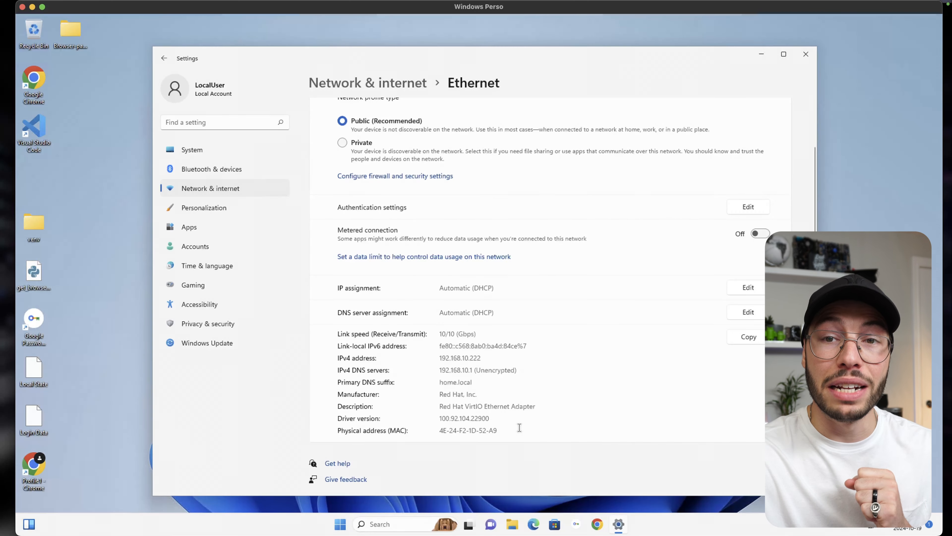